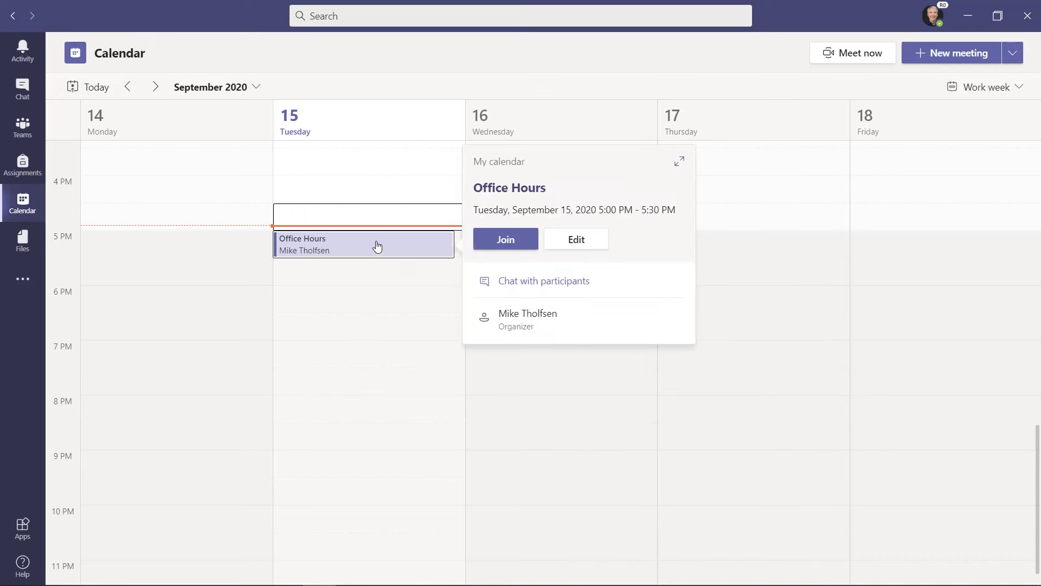
Join the Office Hours meeting from the calendar using computer audio
{"action": "left_click", "coordinate": [516, 244]}
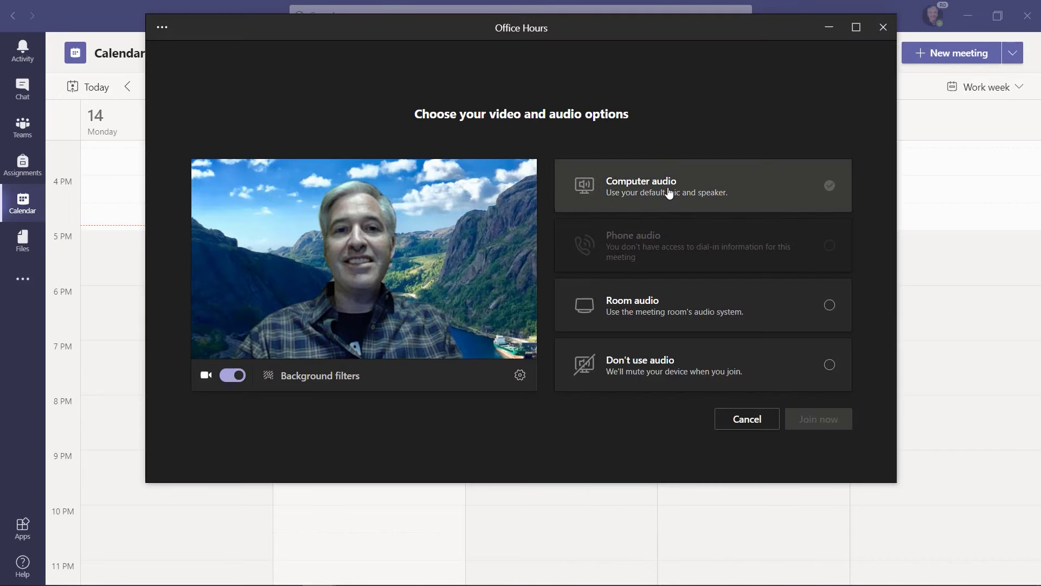
{"action": "left_click", "coordinate": [670, 193]}
{"action": "left_click", "coordinate": [818, 420]}
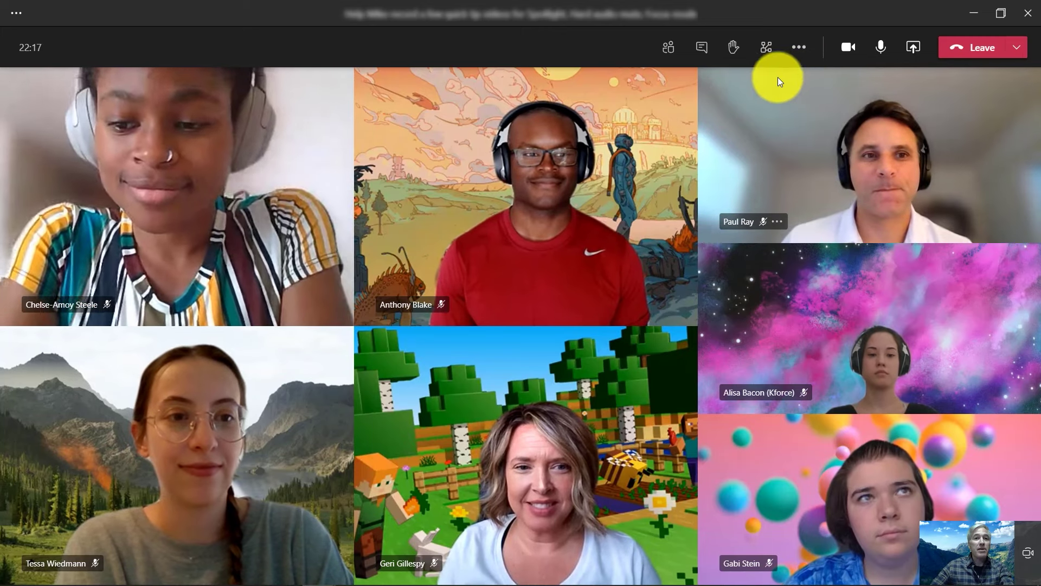
Show the Participants panel beside the meeting video grid
{"action": "left_click", "coordinate": [669, 49]}
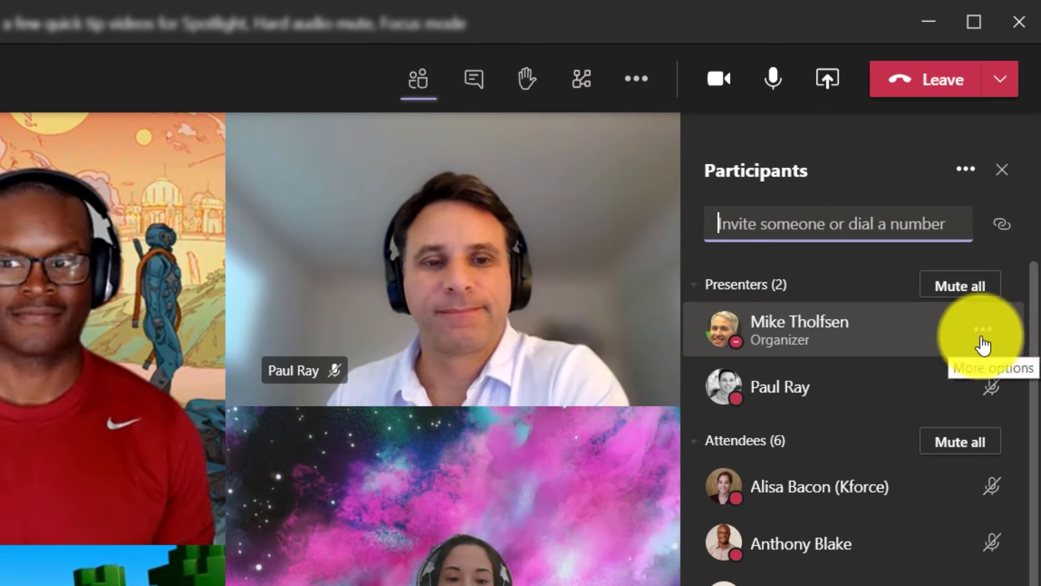
Spotlight your own video from your entry's options in the Participants panel
{"action": "left_click", "coordinate": [982, 346]}
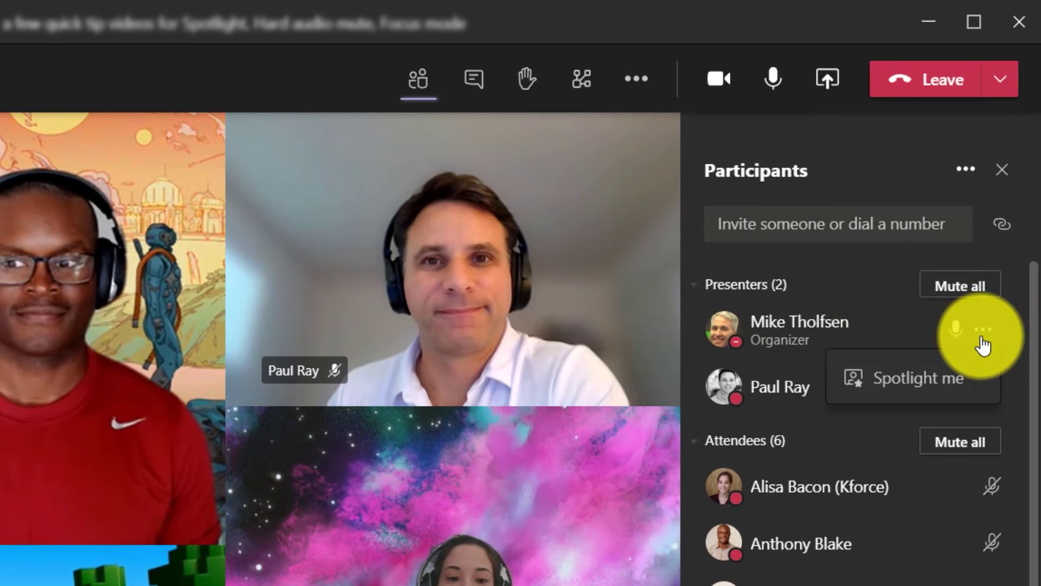
{"action": "left_click", "coordinate": [920, 379]}
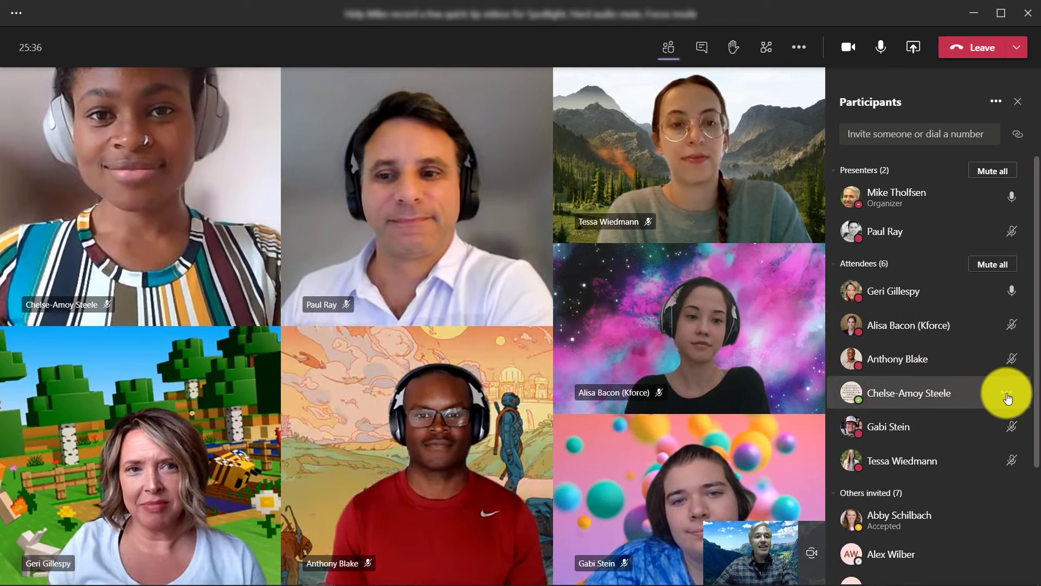
Spotlight the striped-top attendee's video from their Participants panel options
{"action": "left_click", "coordinate": [1007, 395]}
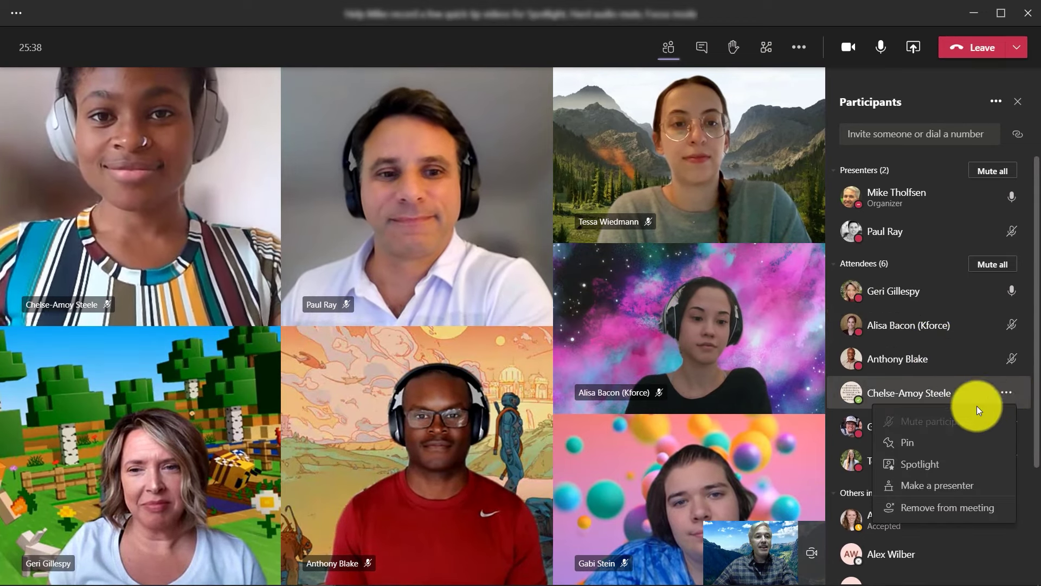
{"action": "left_click", "coordinate": [947, 470]}
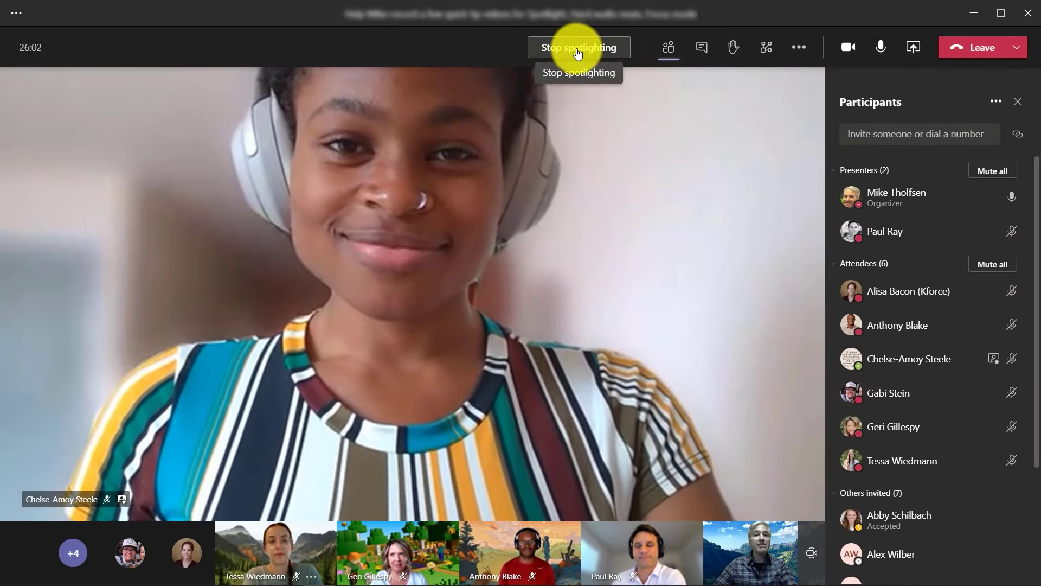
Stop spotlighting from the meeting toolbar to restore the gallery grid
{"action": "left_click", "coordinate": [577, 50]}
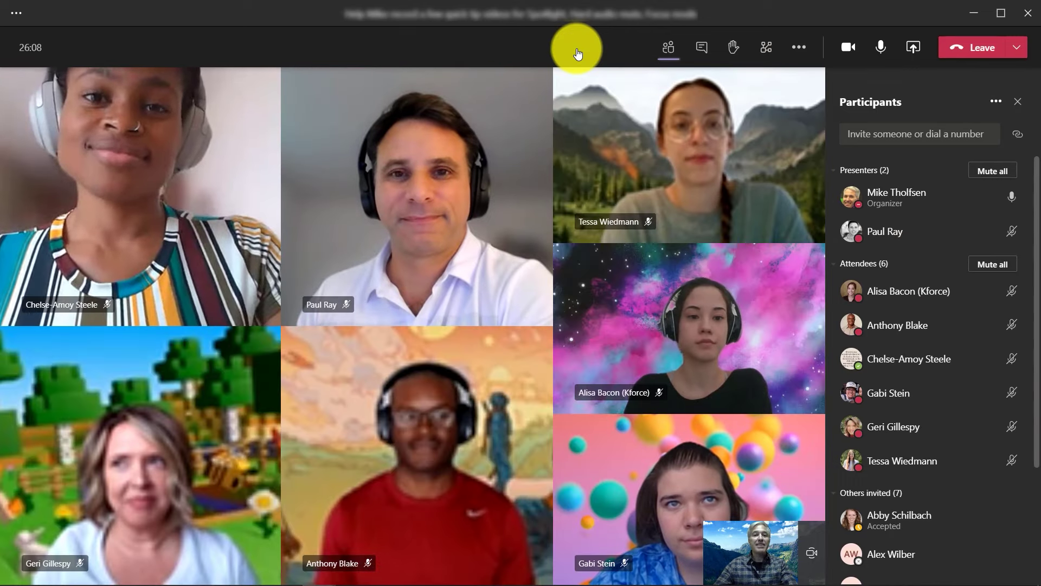